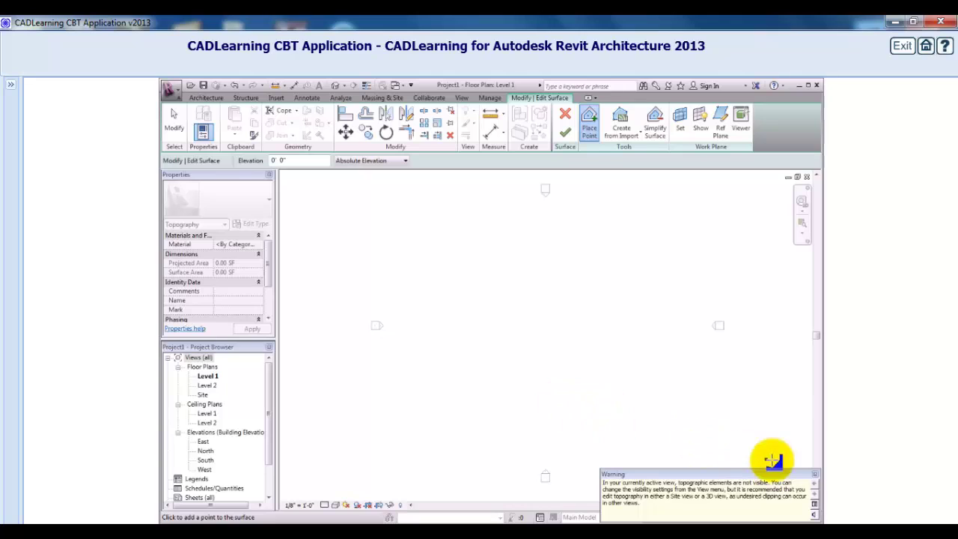
# Dismiss the topography visibility warning and open the Site floor plan
pyautogui.click(813, 474)
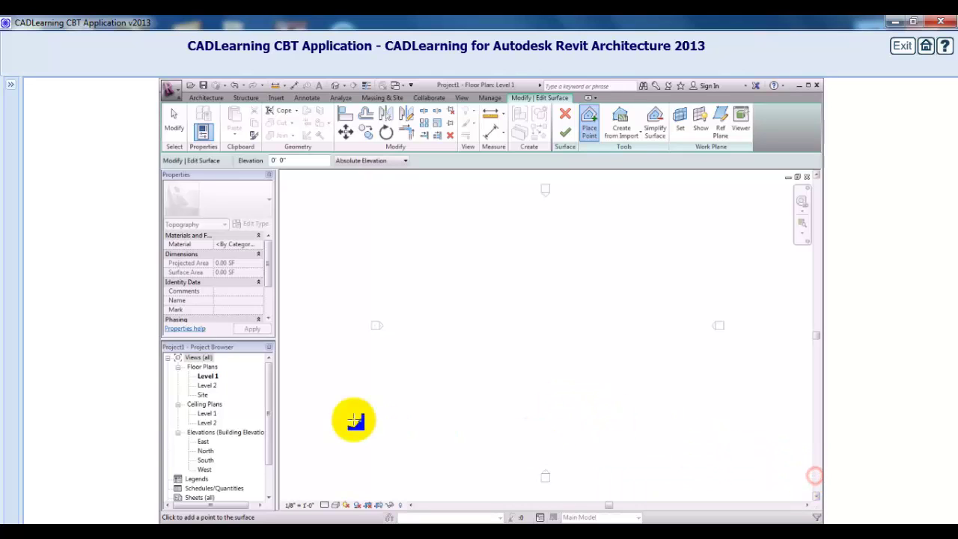
pyautogui.doubleClick(204, 395)
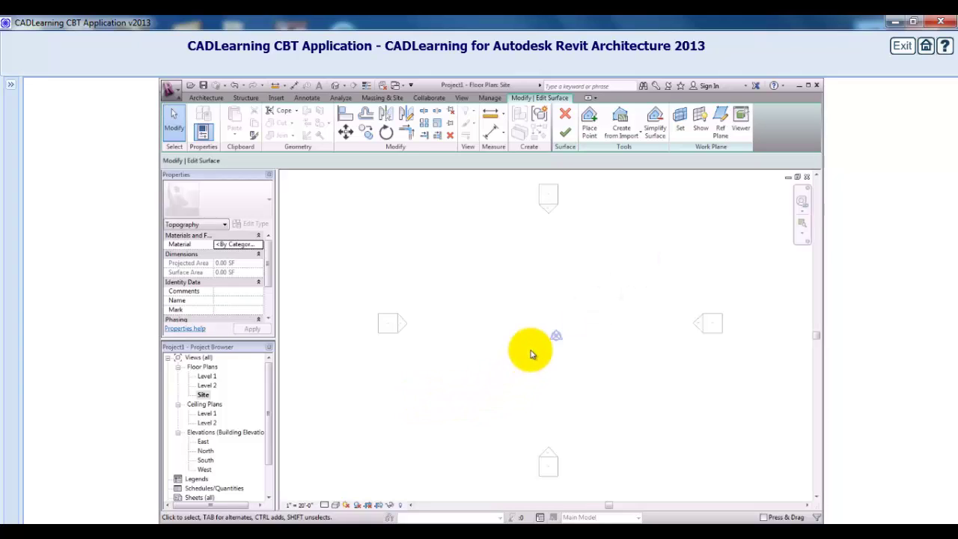
pyautogui.scroll(3, 555, 341)
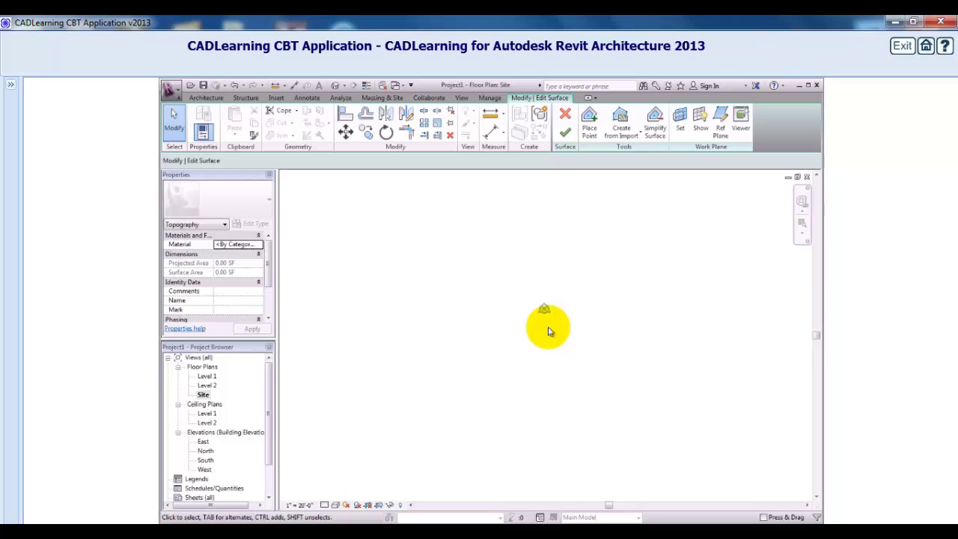
pyautogui.scroll(-2, 549, 328)
pyautogui.scroll(-2, 549, 332)
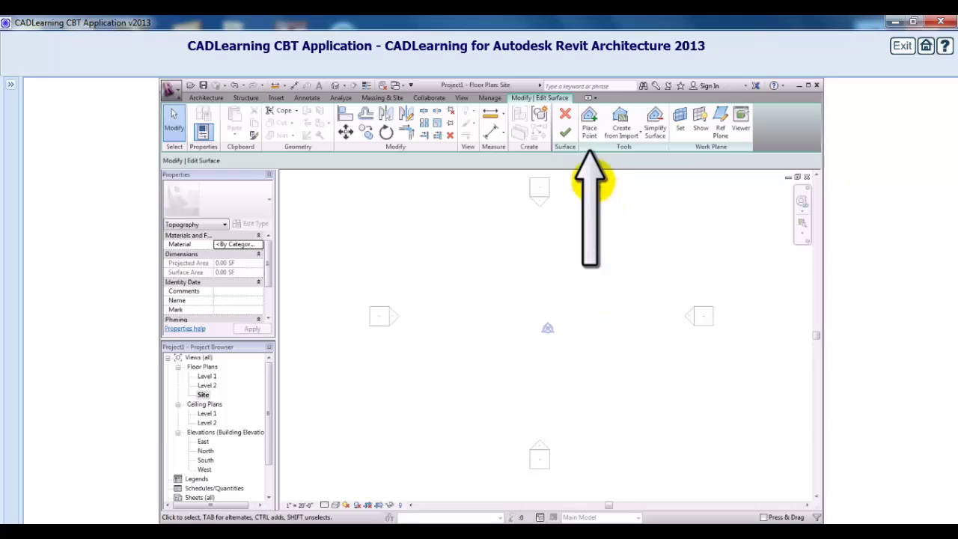
# Place two surface points at absolute elevation 0' 0" along the south side of the site, just above the south elevation marker
pyautogui.click(591, 126)
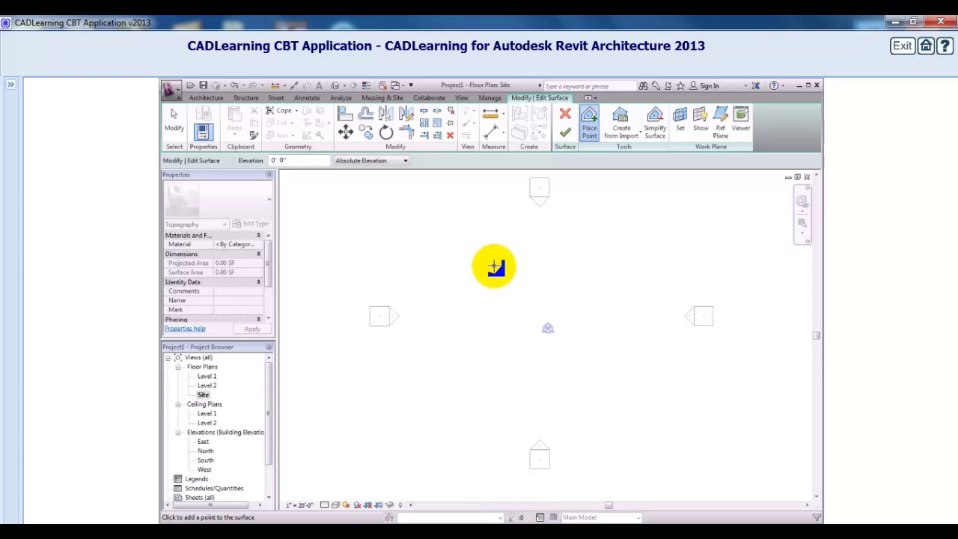
pyautogui.click(450, 428)
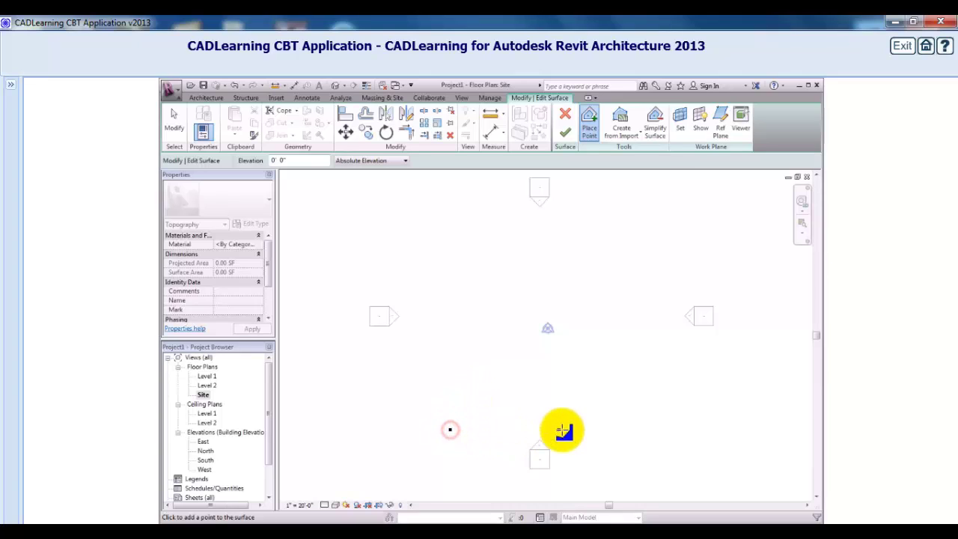
pyautogui.click(614, 431)
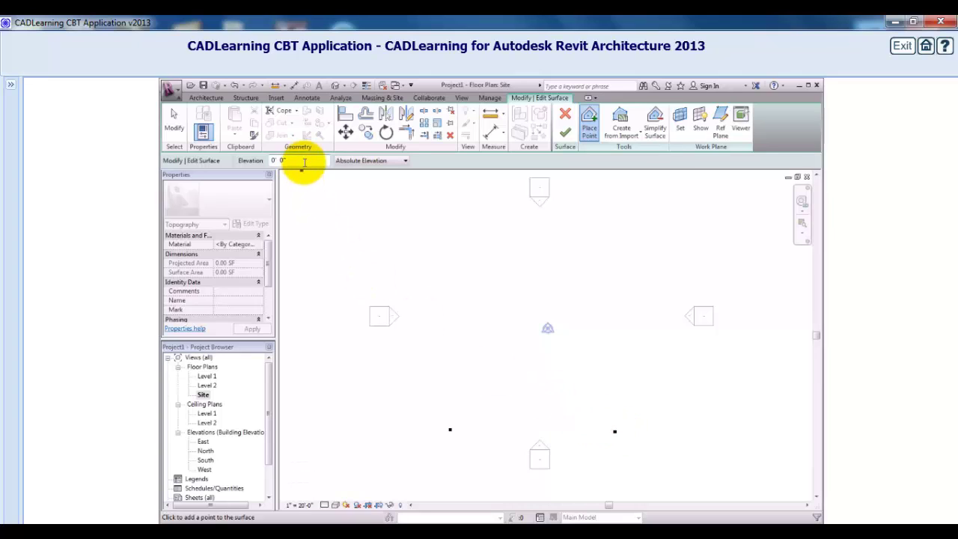
# Set the point elevation to 6' 0" and place two surface points north of the first pair, forming a rectangle
pyautogui.click(274, 160)
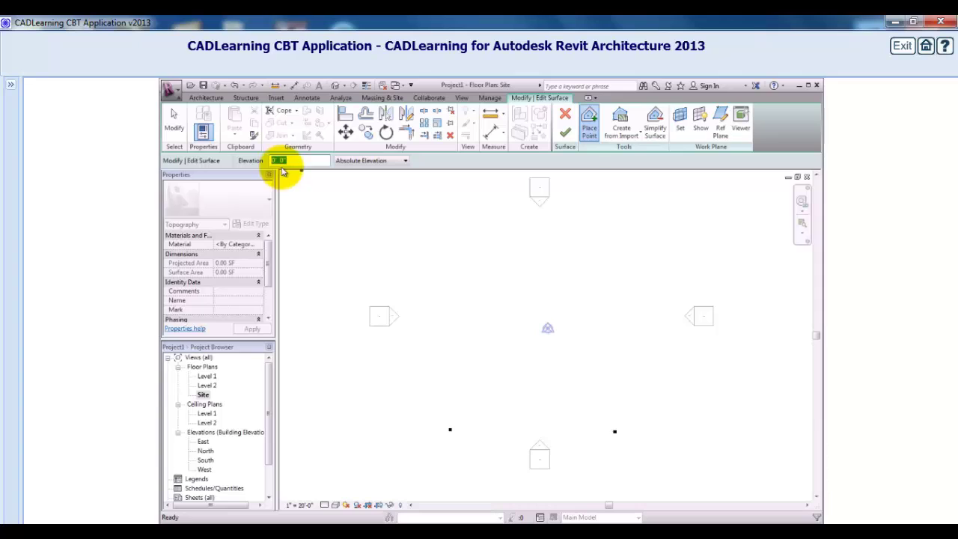
pyautogui.write('6')
pyautogui.press('Return')
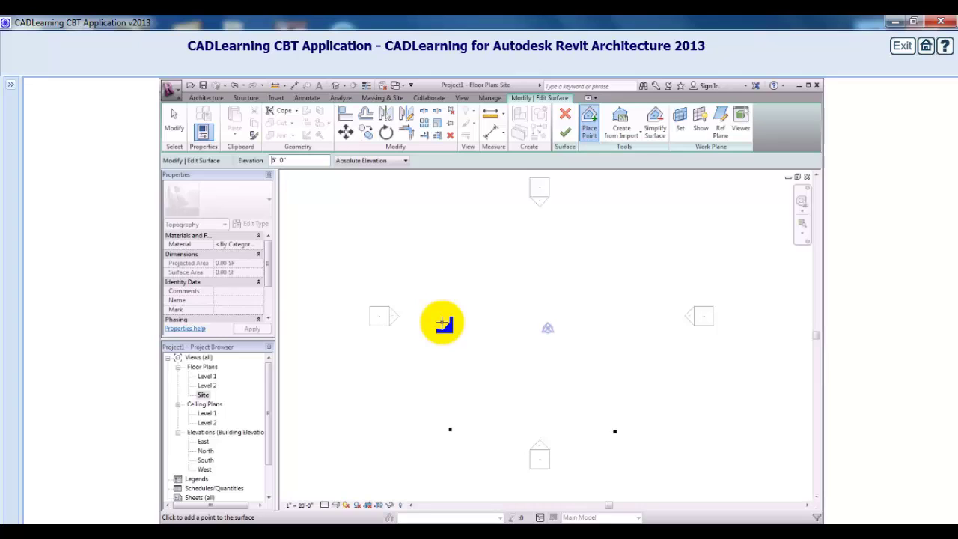
pyautogui.click(446, 323)
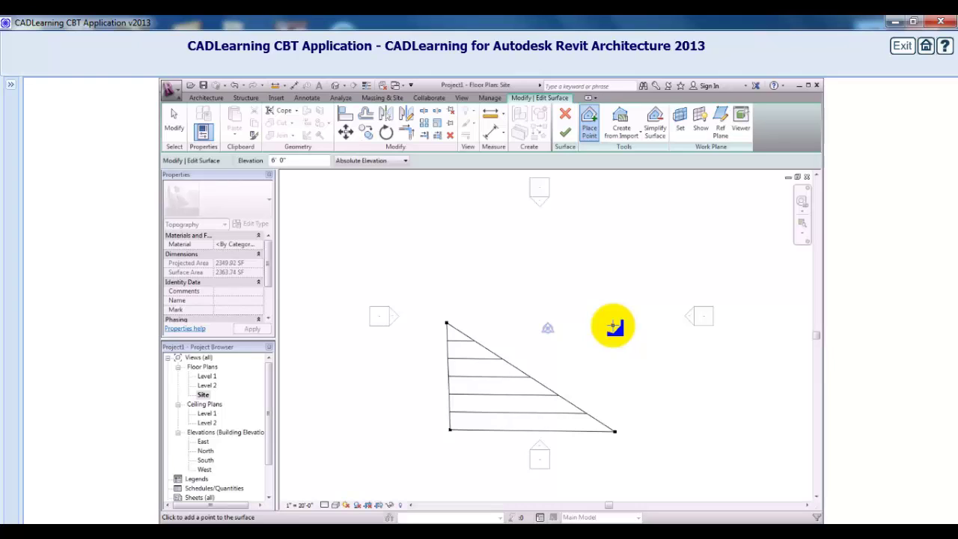
pyautogui.click(613, 325)
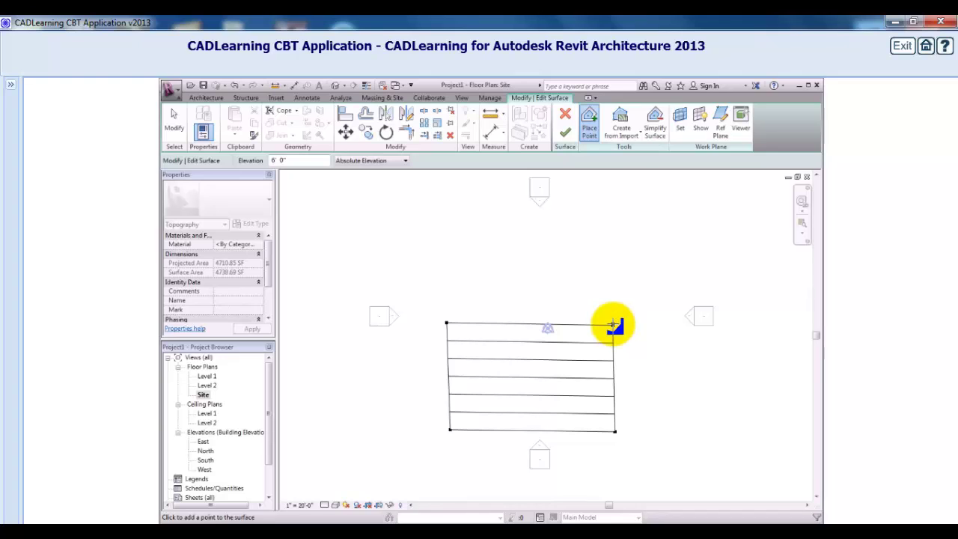
# Set the point elevation to 12' 0" and place two surface points for the north corners of the site
pyautogui.doubleClick(279, 160)
pyautogui.write('12')
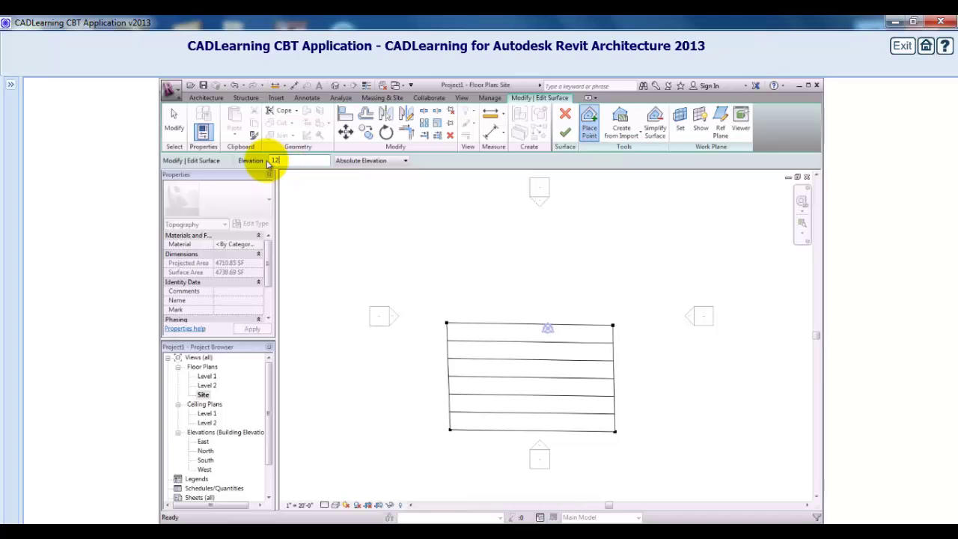
pyautogui.press('Return')
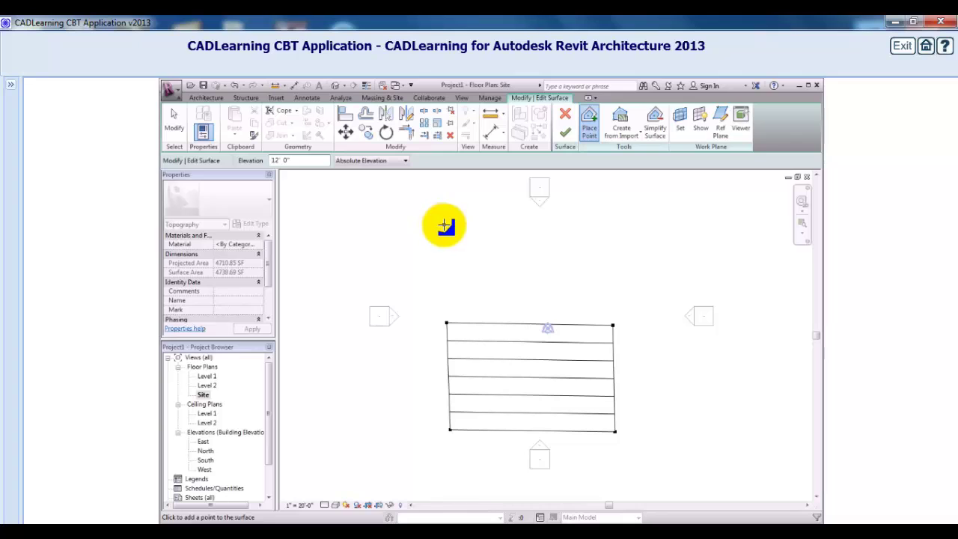
pyautogui.click(444, 224)
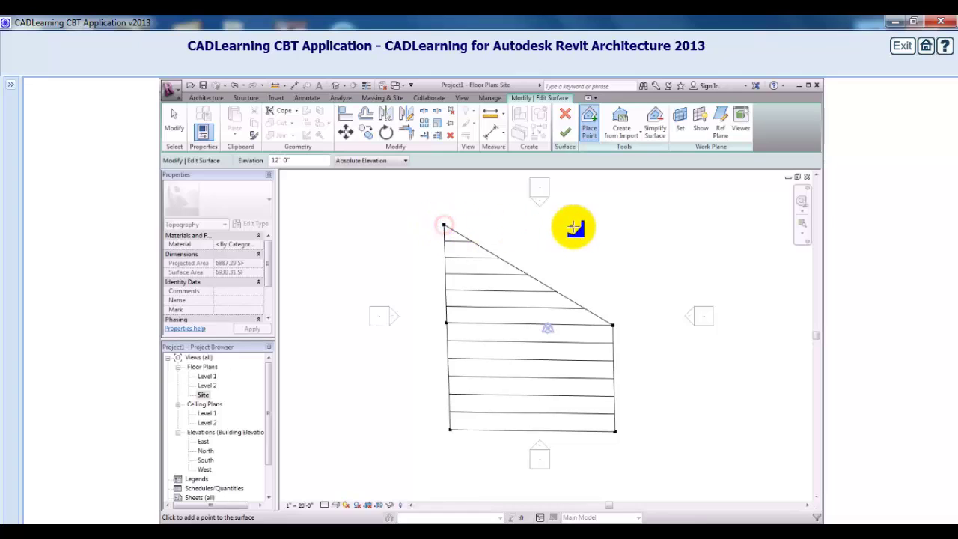
pyautogui.click(607, 224)
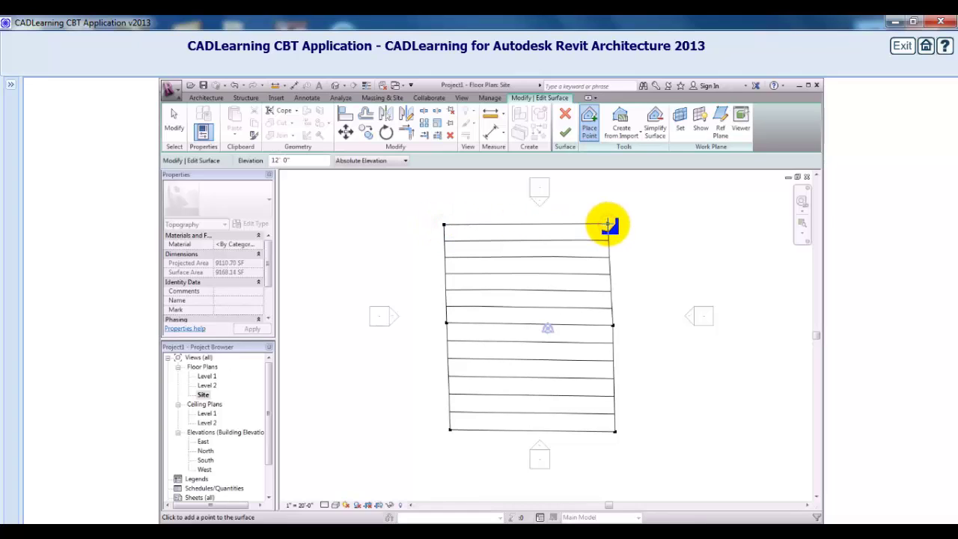
pyautogui.click(809, 416)
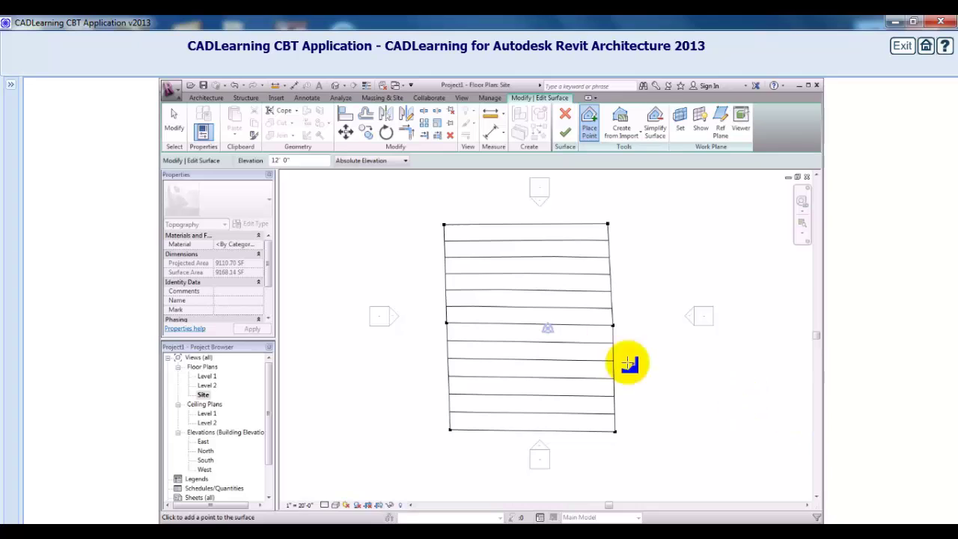
# Place four interior points at -1' 0" relative to the surface, three in the northern half and one near the middle of the west edge
pyautogui.click(404, 161)
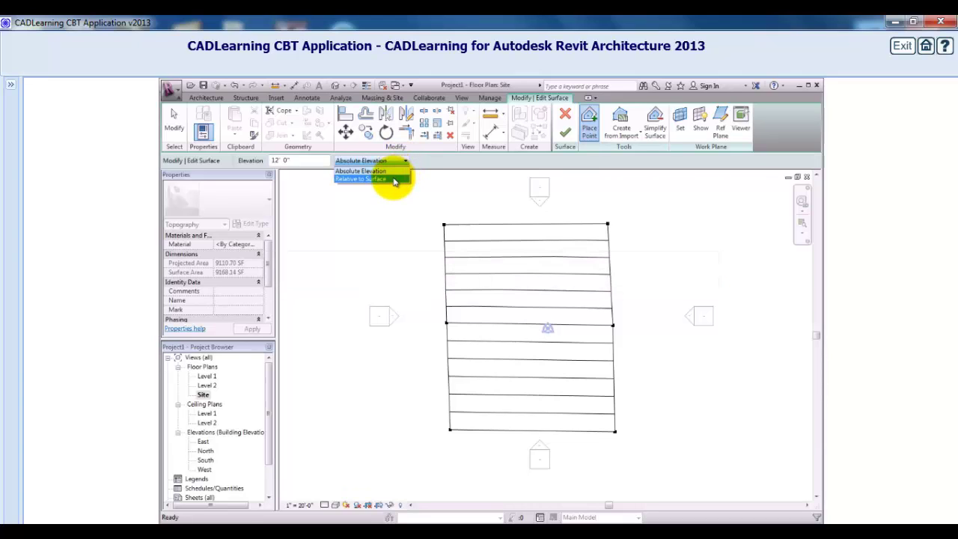
pyautogui.click(394, 180)
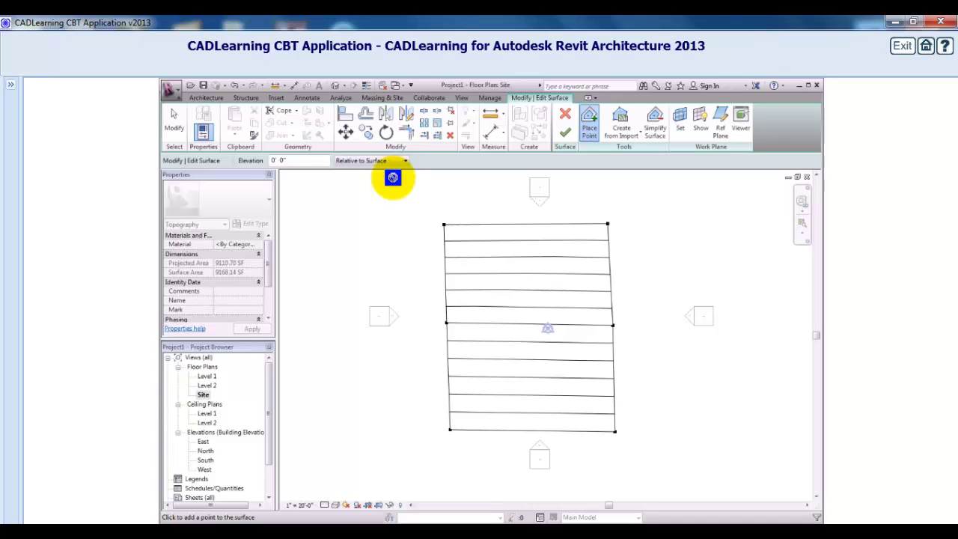
pyautogui.click(299, 160)
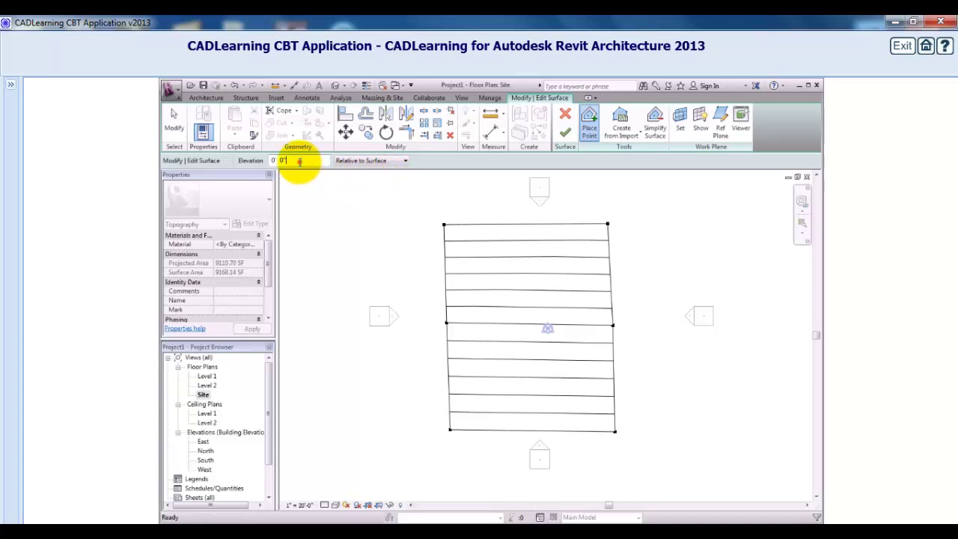
pyautogui.press('BackSpace')
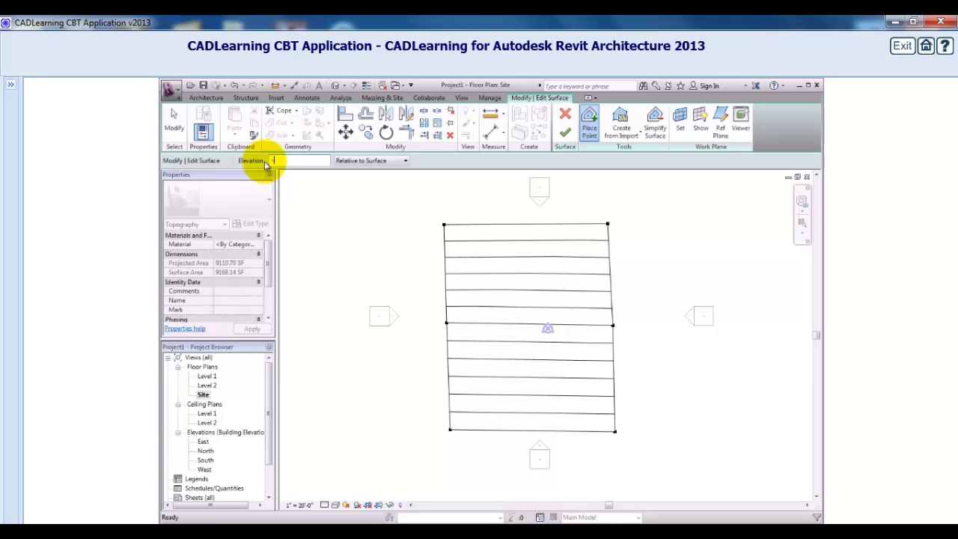
pyautogui.write('-1\' 0"')
pyautogui.click(462, 253)
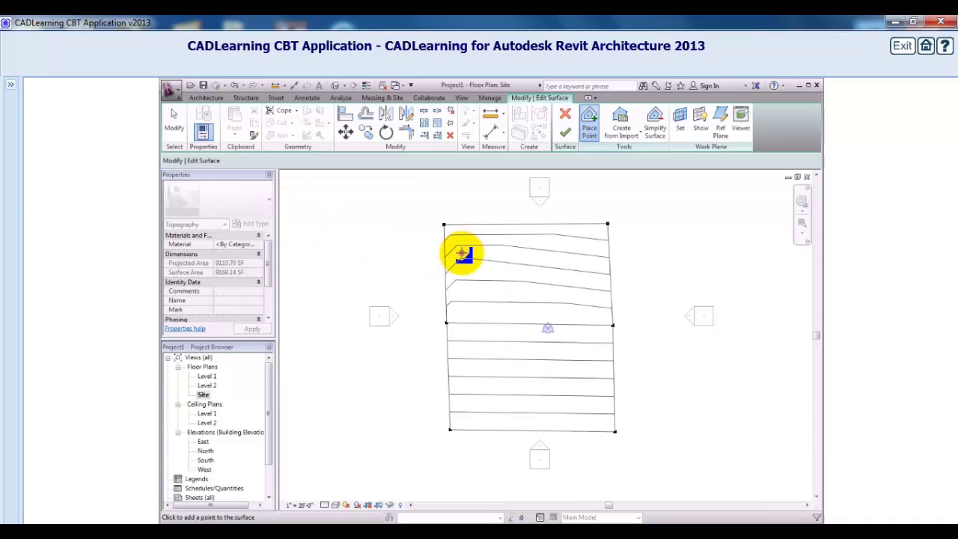
pyautogui.click(563, 249)
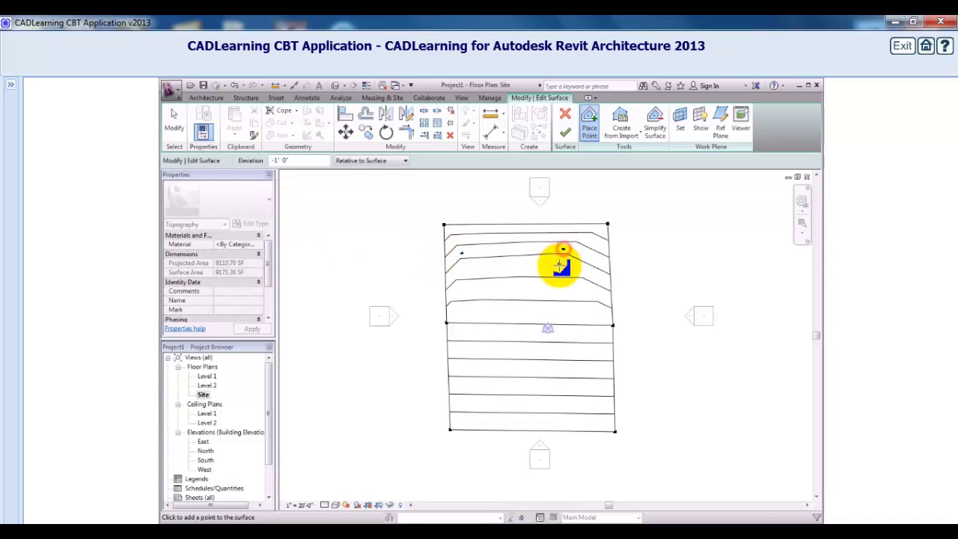
pyautogui.click(558, 269)
pyautogui.click(469, 334)
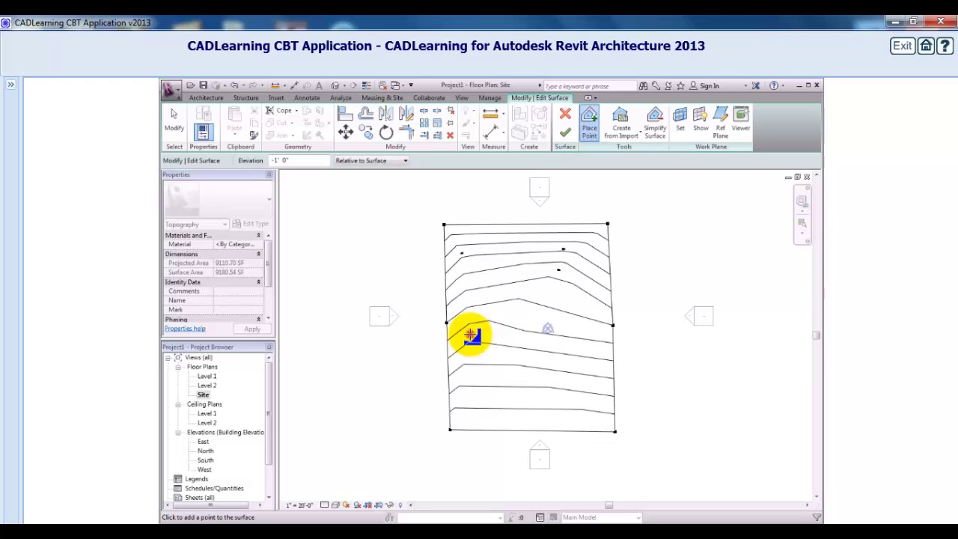
# Set the relative elevation to 3' 0" and place five interior points down the east side and along the south edge
pyautogui.click(299, 160)
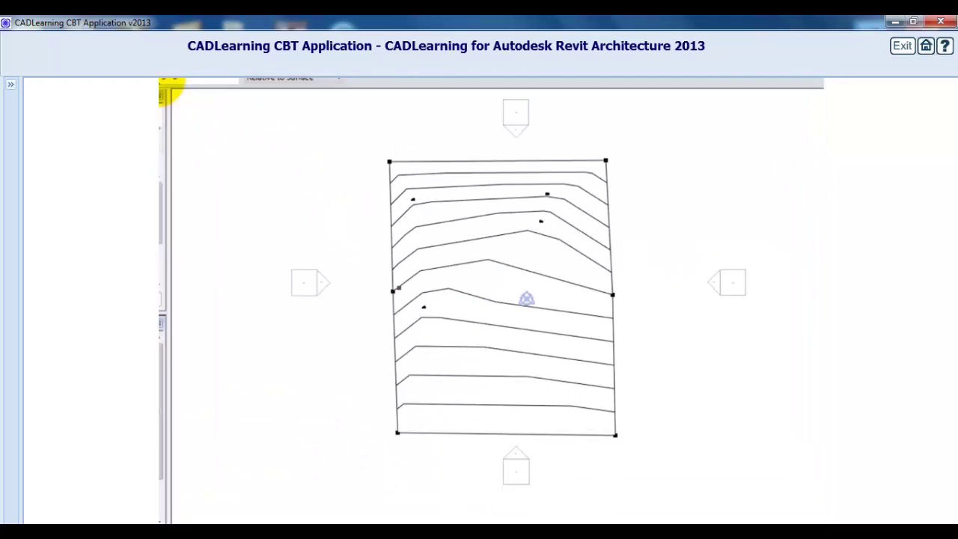
pyautogui.click(583, 213)
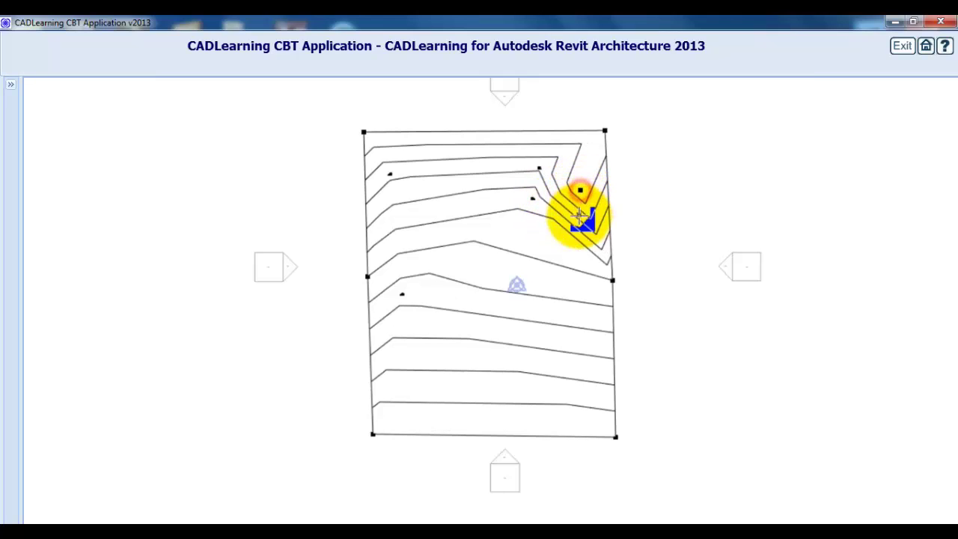
pyautogui.click(578, 219)
pyautogui.click(578, 344)
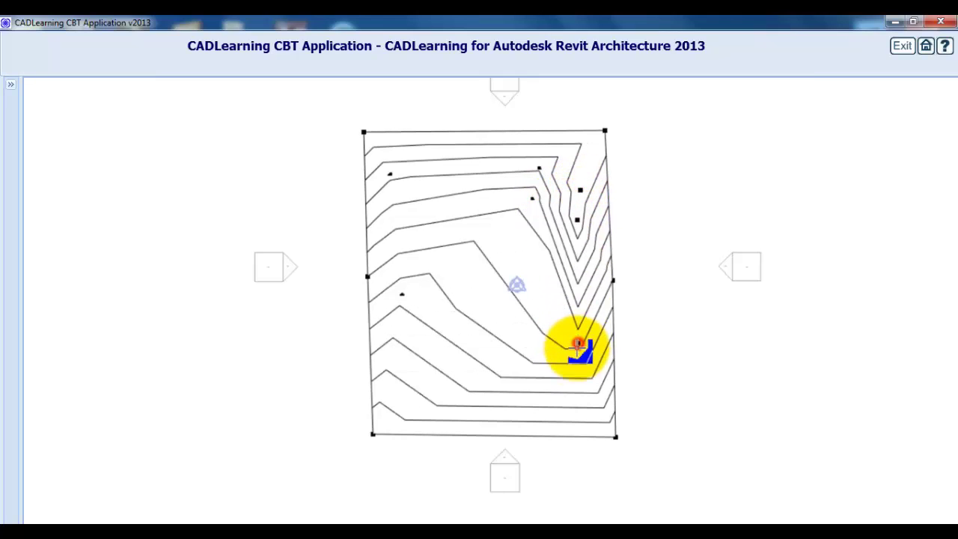
pyautogui.click(569, 393)
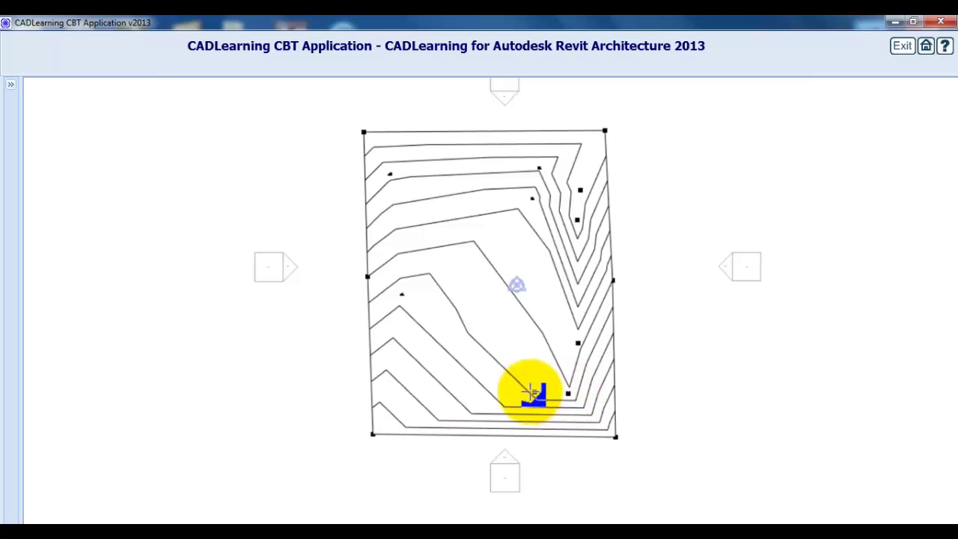
pyautogui.click(456, 396)
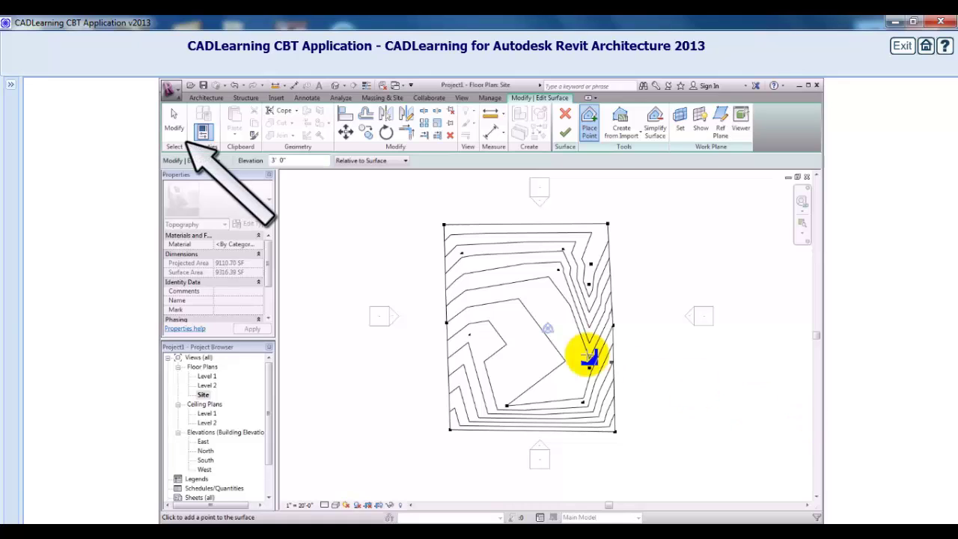
# Stop placing points and set the elevation of the westernmost interior point near the south edge to 5' 0 13/256"
pyautogui.click(174, 136)
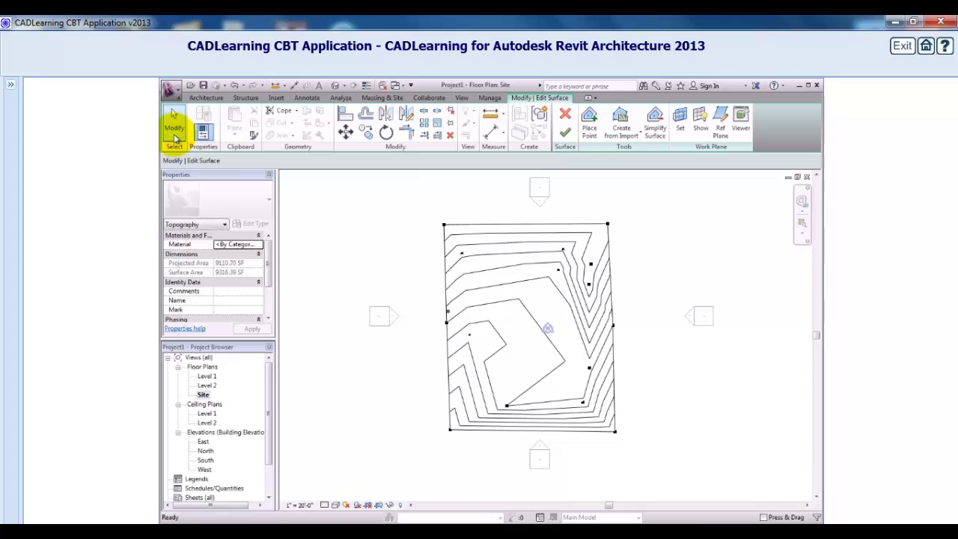
pyautogui.click(506, 406)
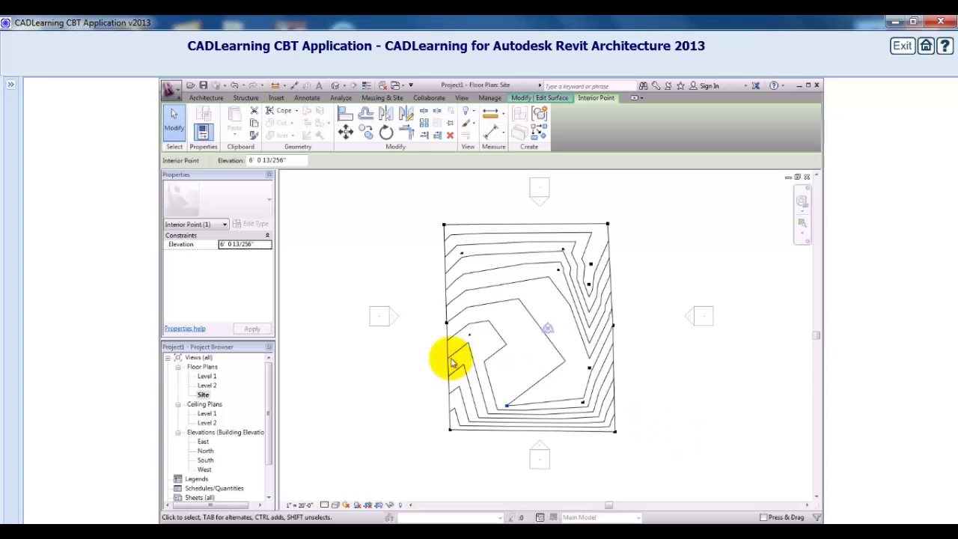
pyautogui.click(288, 160)
pyautogui.moveTo(291, 160); pyautogui.dragTo(247, 163)
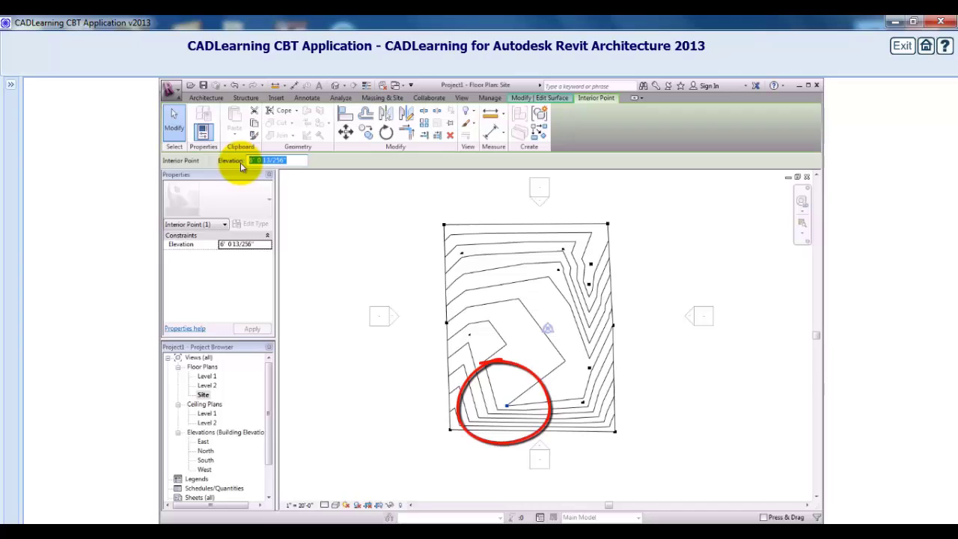
pyautogui.click(252, 160)
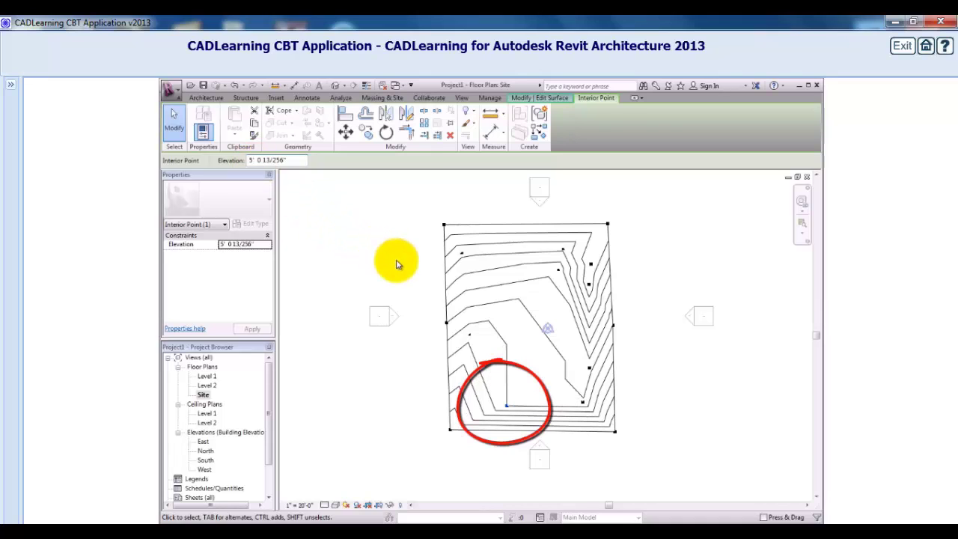
pyautogui.press('Escape')
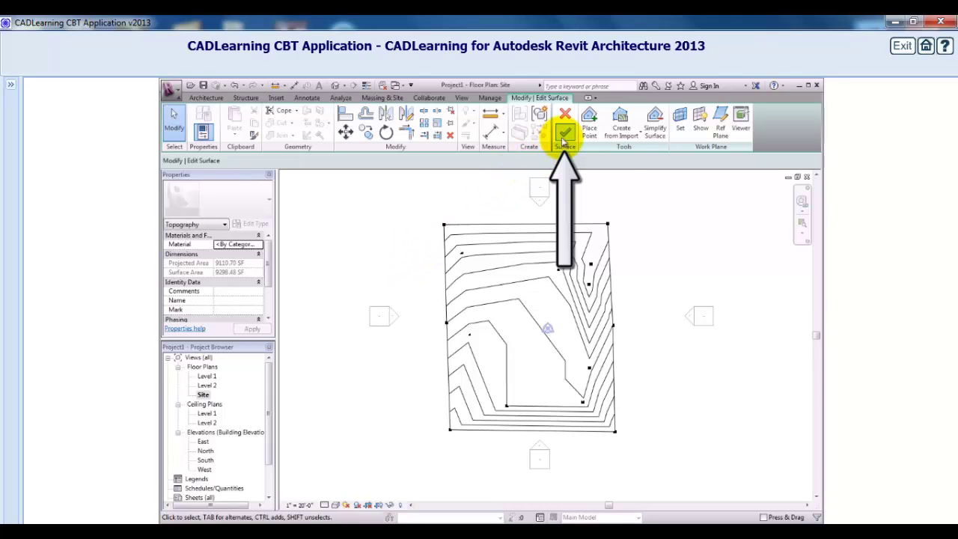
# Finish the surface edit and select the completed toposurface
pyautogui.click(563, 135)
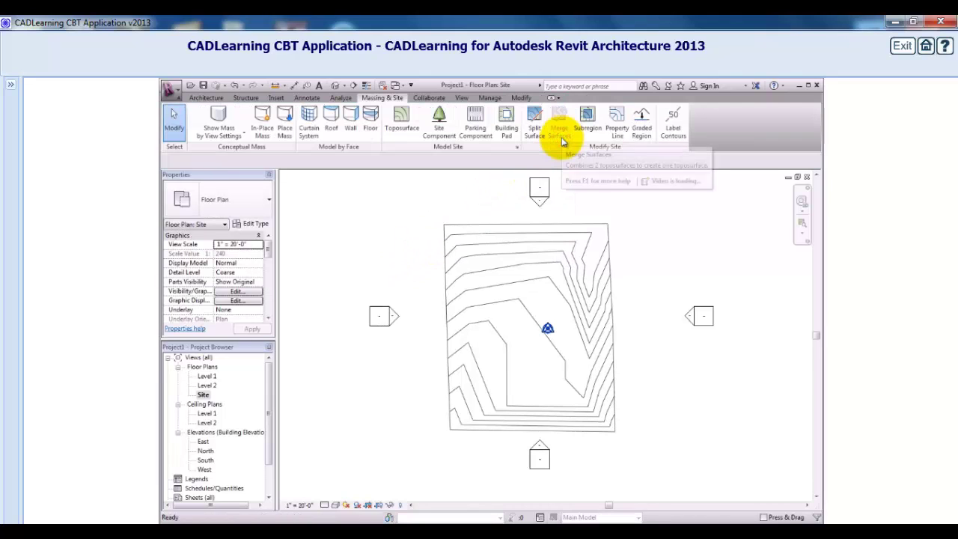
pyautogui.click(598, 229)
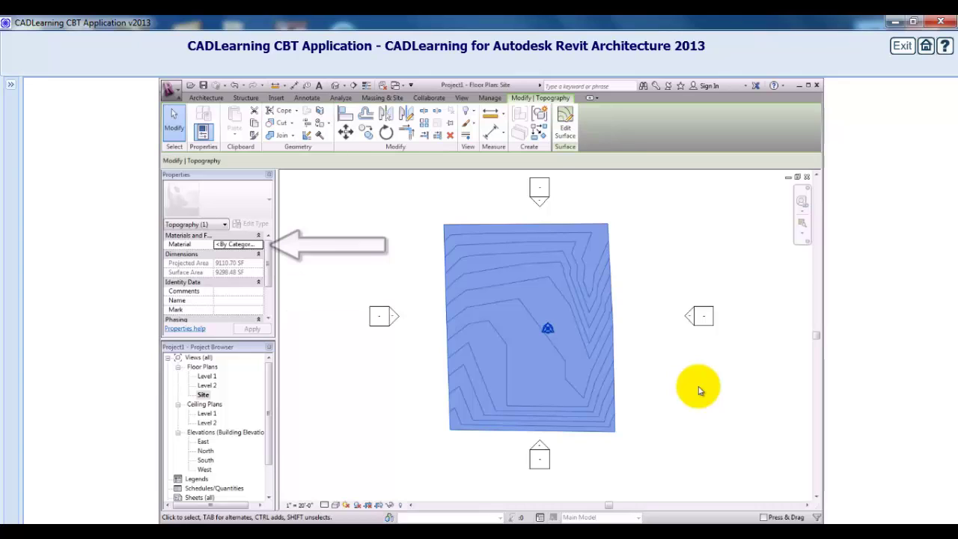
# Search the materials for "grass", add Grass from AEC Materials to the document, and assign it to the toposurface
pyautogui.click(244, 245)
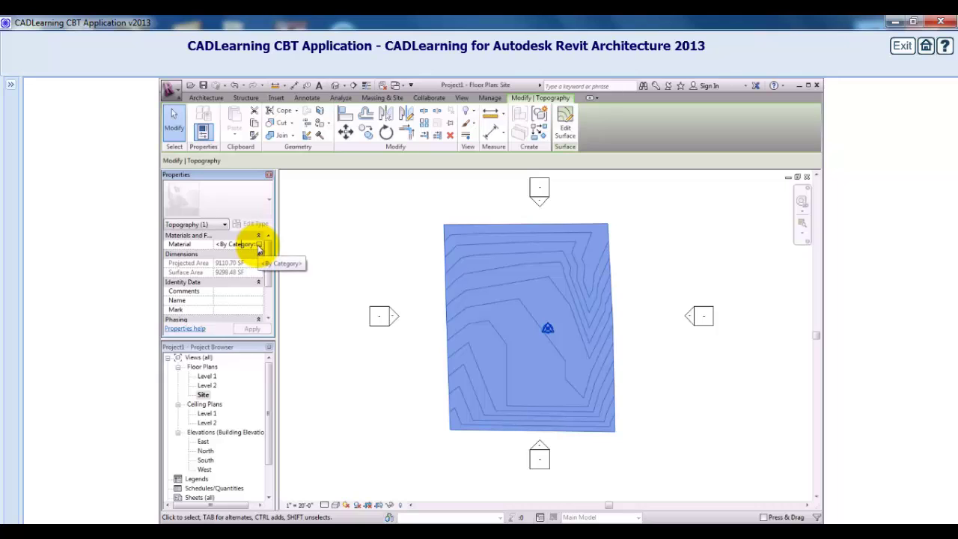
pyautogui.click(258, 245)
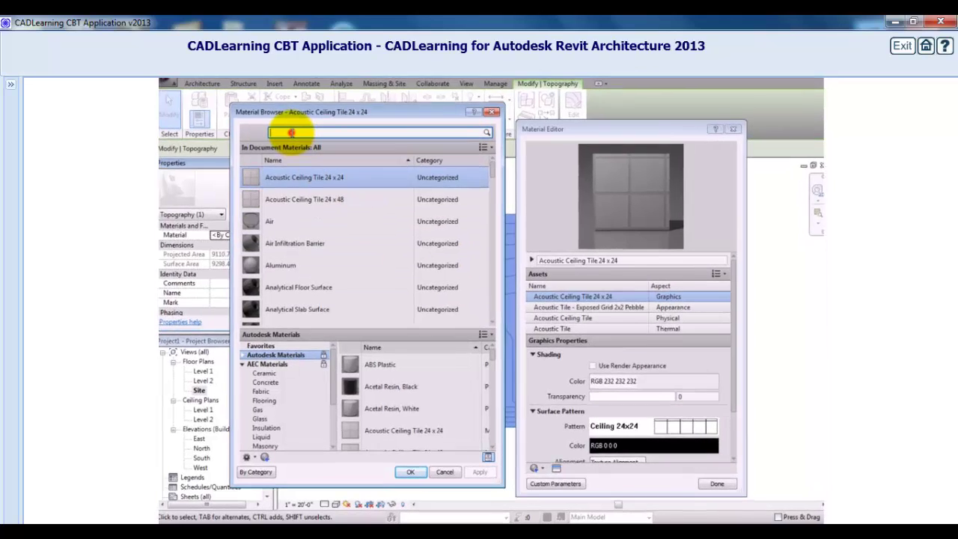
pyautogui.click(291, 144)
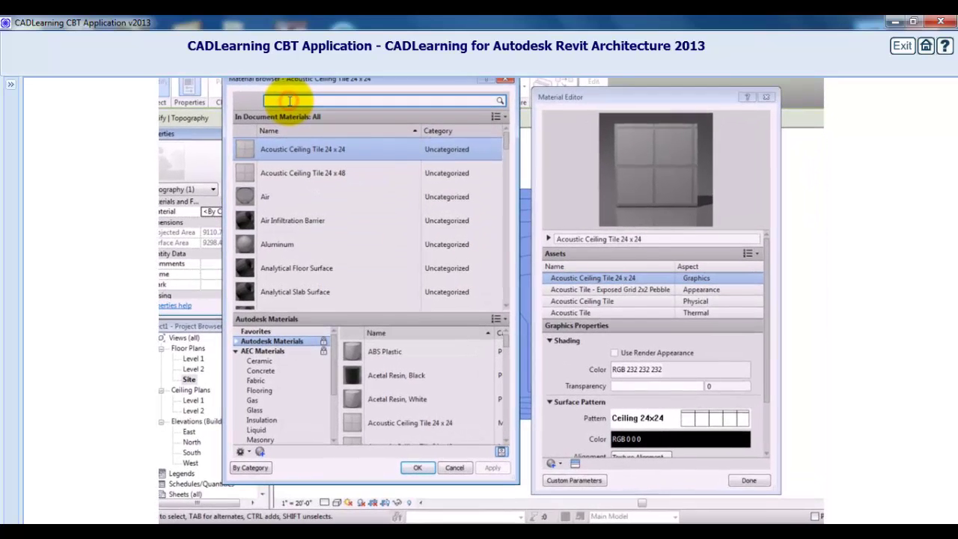
pyautogui.write('grass')
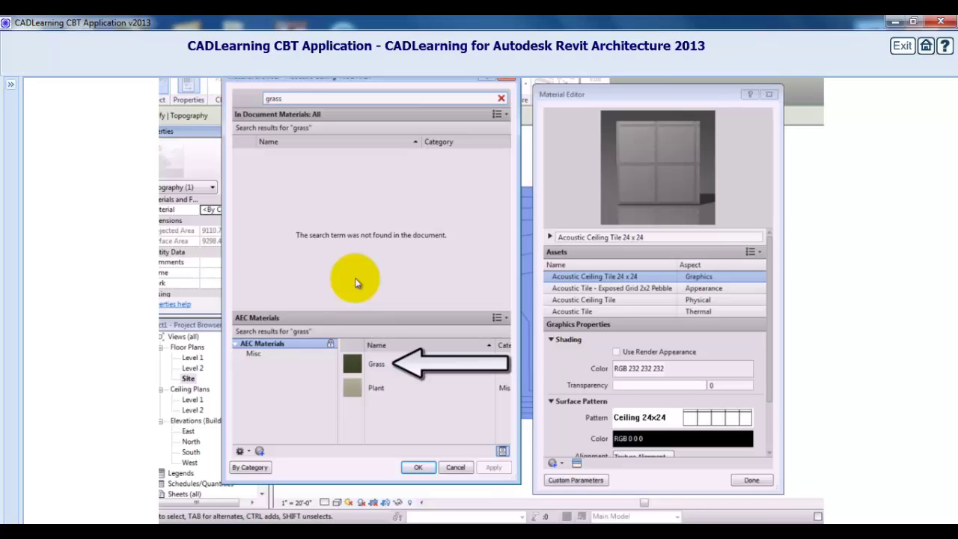
pyautogui.click(491, 362)
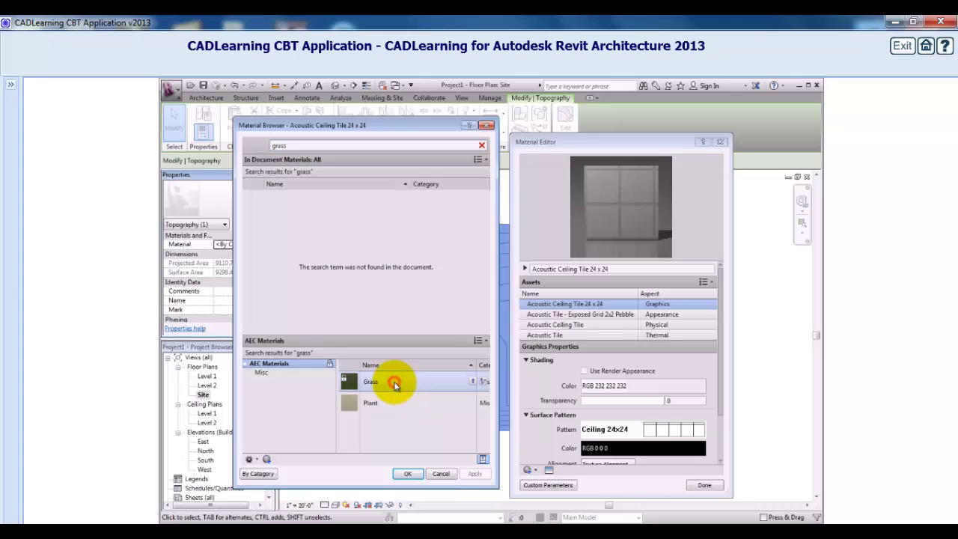
pyautogui.click(472, 382)
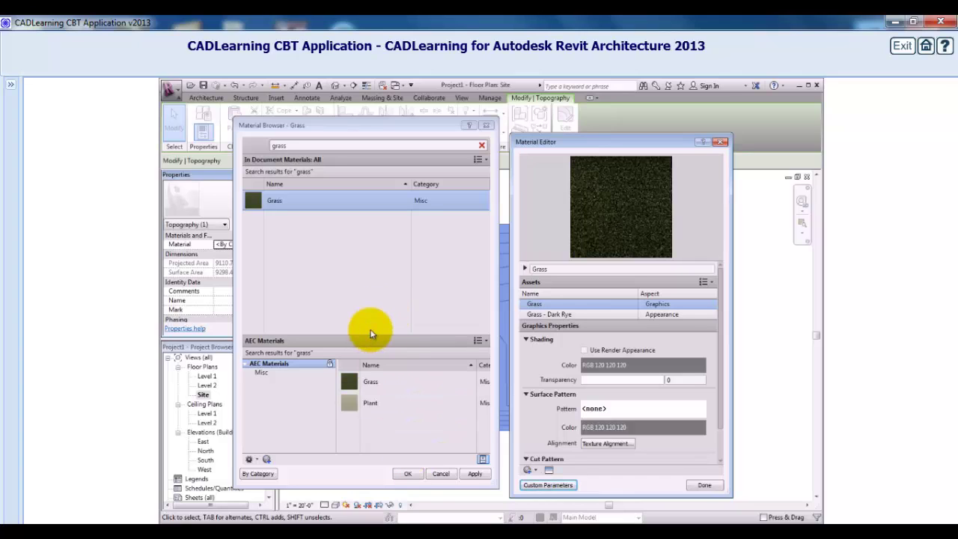
pyautogui.click(407, 474)
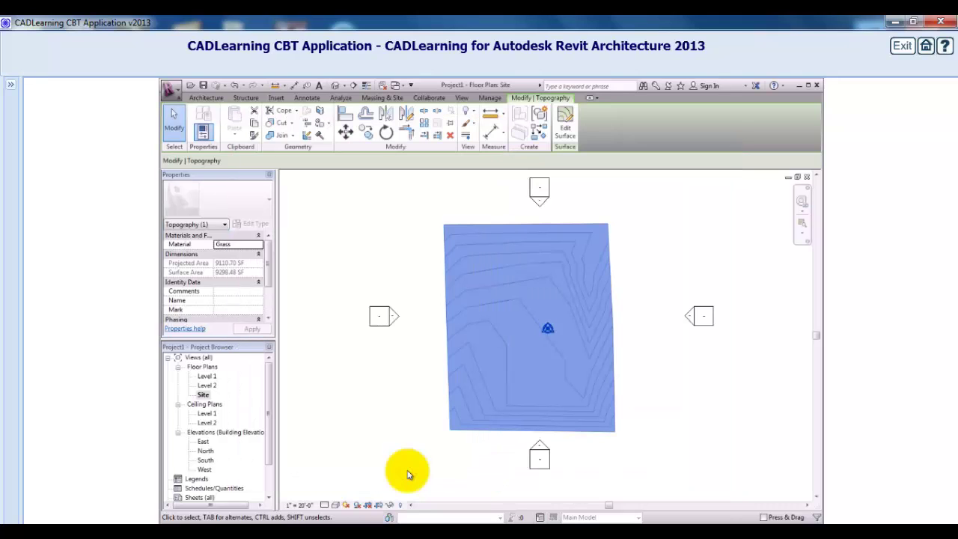
pyautogui.click(404, 441)
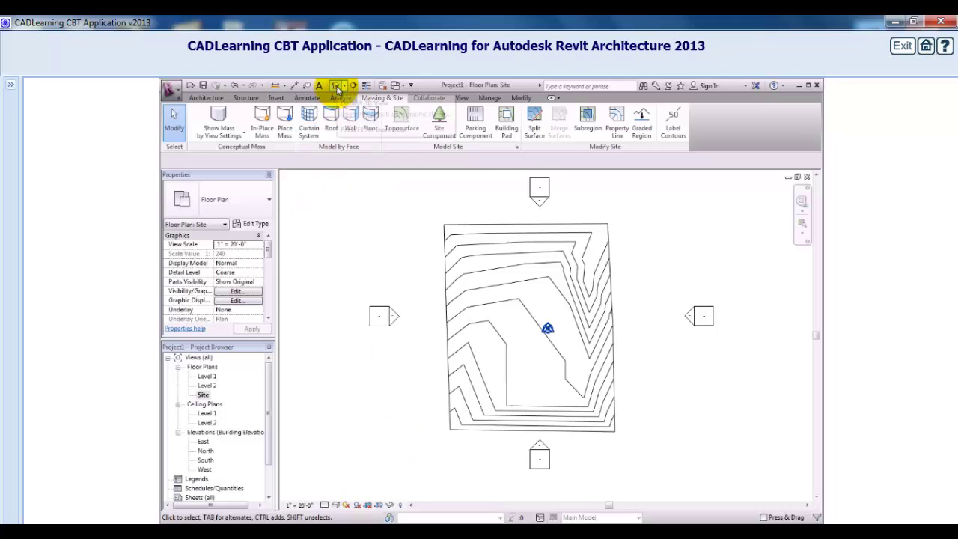
# Open the default 3D view and set its visual style to Shaded
pyautogui.click(337, 87)
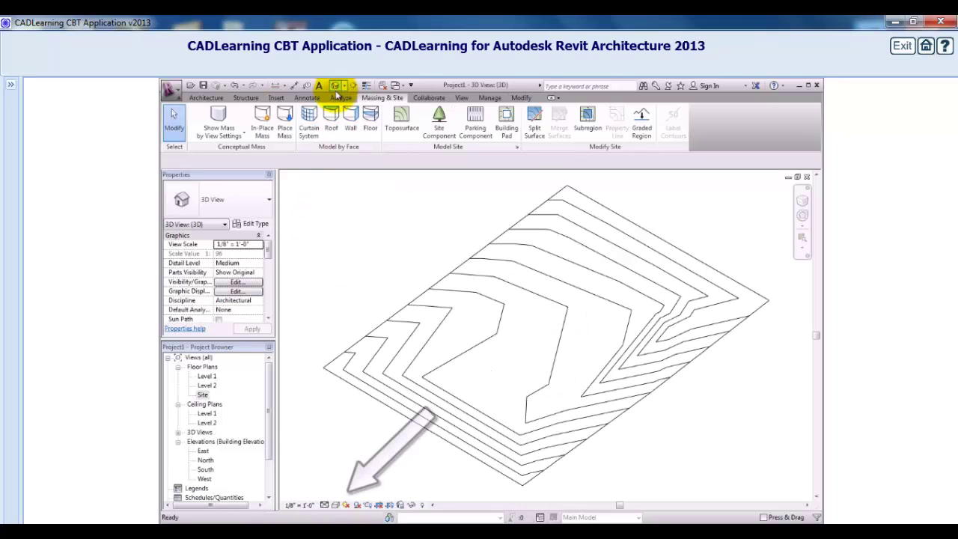
pyautogui.click(335, 504)
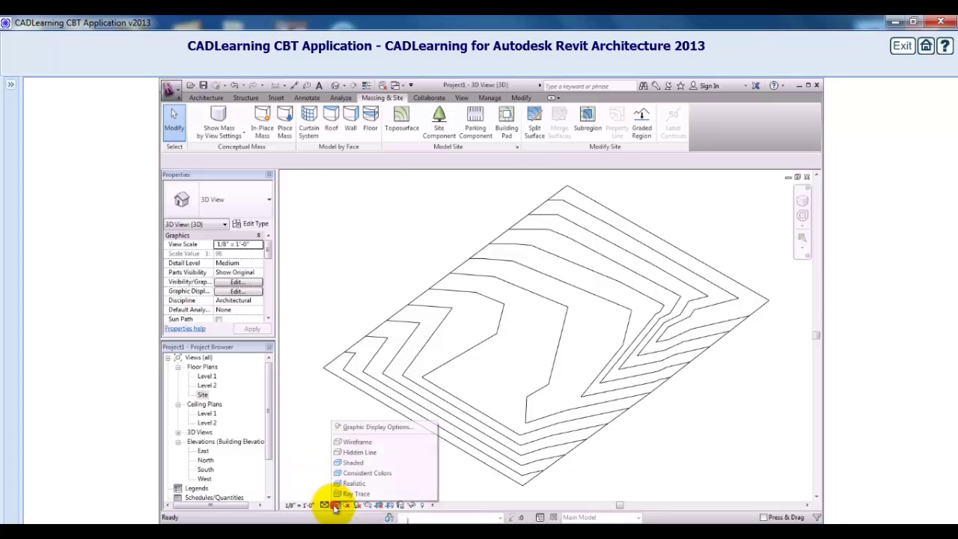
pyautogui.click(350, 462)
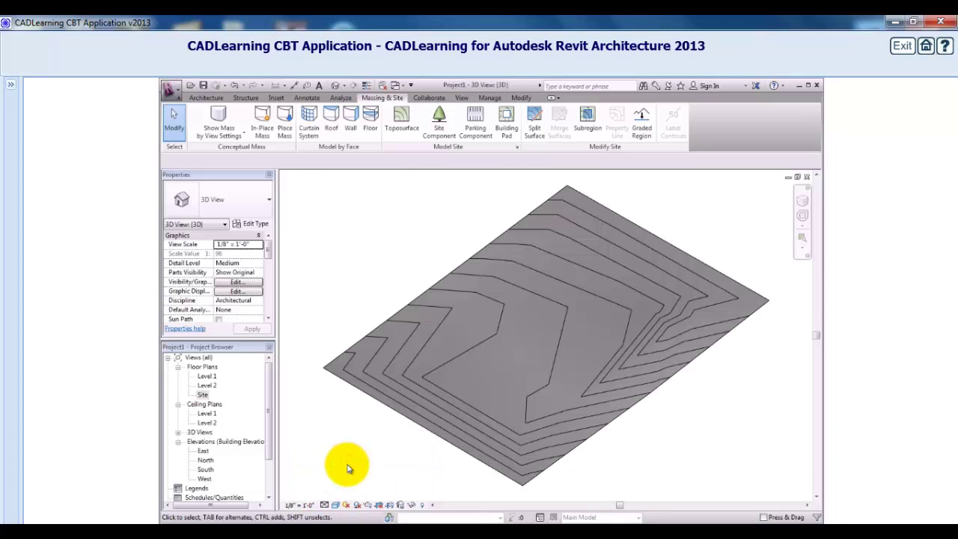
# Examine the slopes and contours of the shaded toposurface in 3D, up close and from different angles
pyautogui.moveTo(342, 466)
pyautogui.keyDown('shift'); pyautogui.mouseDown(button='middle')
pyautogui.moveTo(397, 435)
pyautogui.moveTo(432, 391)
pyautogui.moveTo(506, 384)
pyautogui.moveTo(526, 401)
pyautogui.moveTo(520, 423)
pyautogui.moveTo(487, 381)
pyautogui.moveTo(484, 348)
pyautogui.moveTo(519, 412)
pyautogui.moveTo(514, 431)
pyautogui.mouseUp(button='middle'); pyautogui.keyUp('shift')
pyautogui.scroll(5, 524, 301)
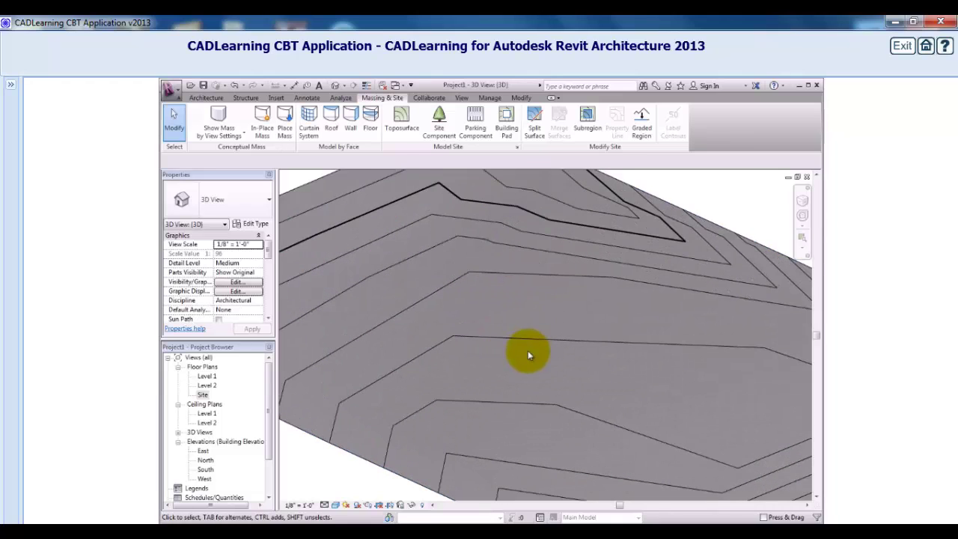
pyautogui.scroll(3, 562, 236)
pyautogui.scroll(-4, 527, 300)
pyautogui.moveTo(431, 319); pyautogui.dragTo(526, 340, button='middle')
pyautogui.keyDown('shift'); pyautogui.moveTo(433, 406); pyautogui.dragTo(452, 383, button='middle'); pyautogui.keyUp('shift')
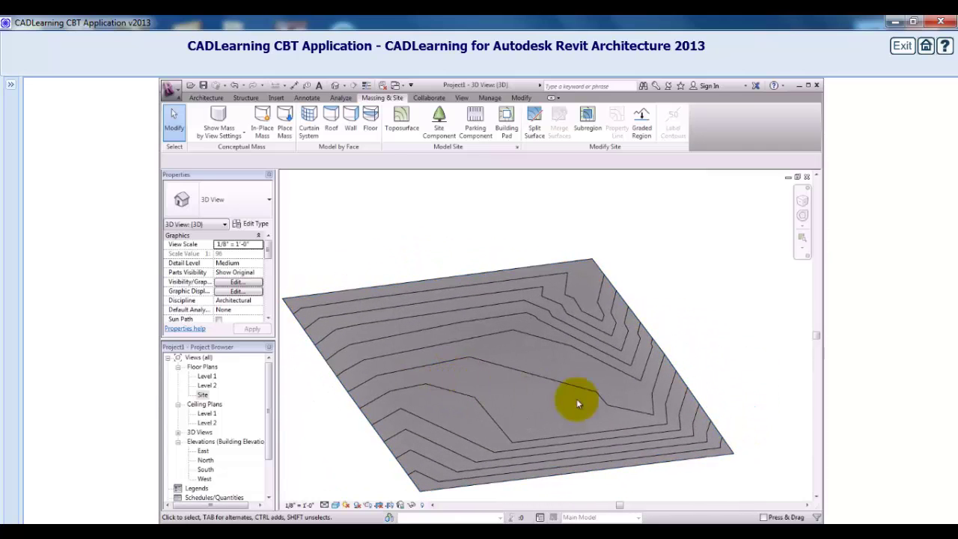